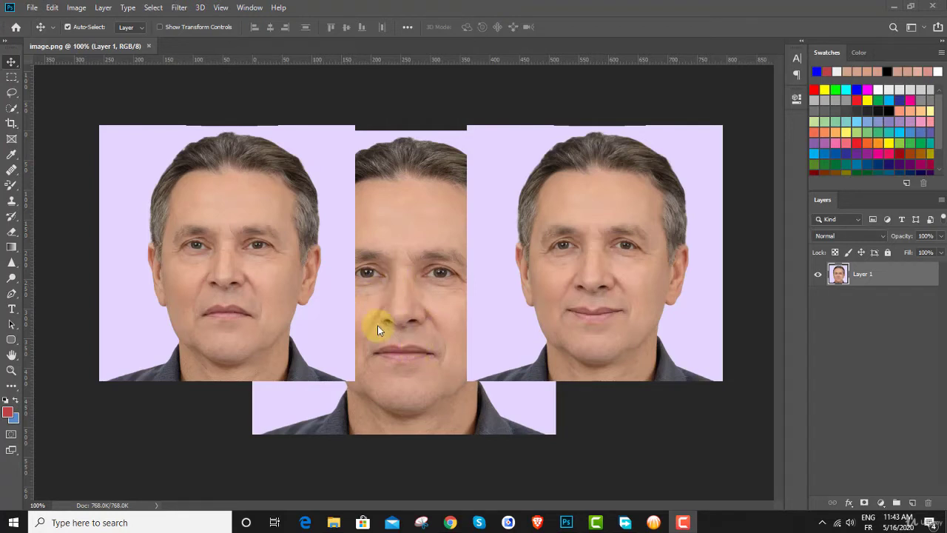
Rename the portrait layer Layer 1 as "original"
click(866, 275)
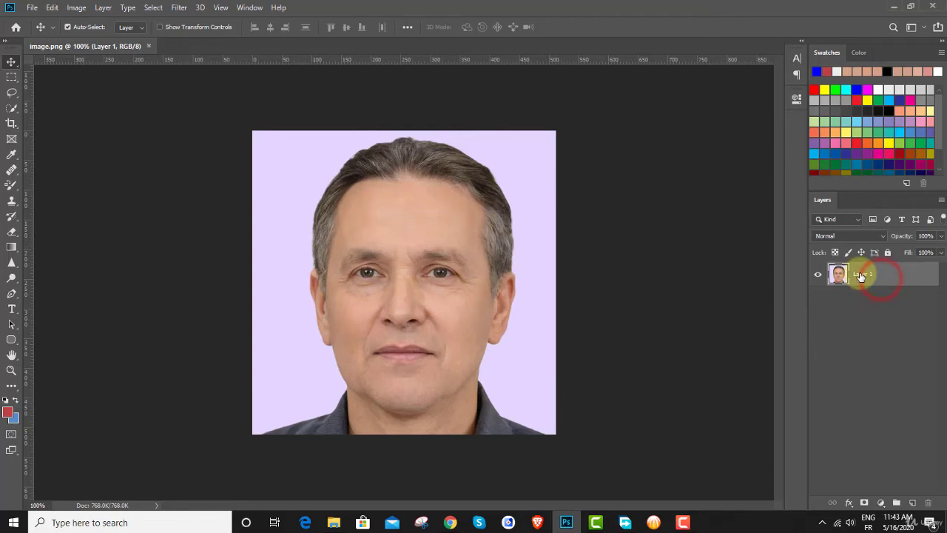
double_click(861, 276)
text(original)
key(Return)
Duplicate the original layer and rename the copy as "sad"
key(ctrl+j)
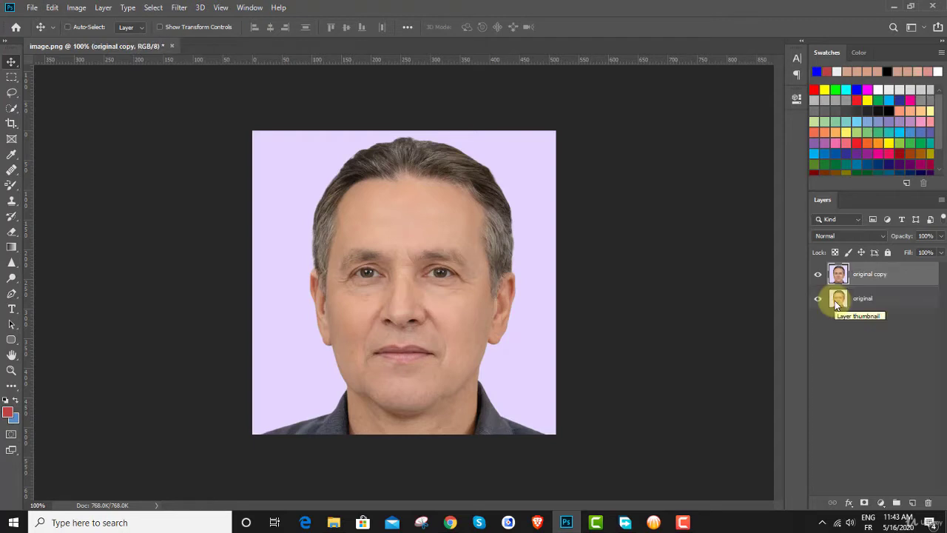
double_click(868, 274)
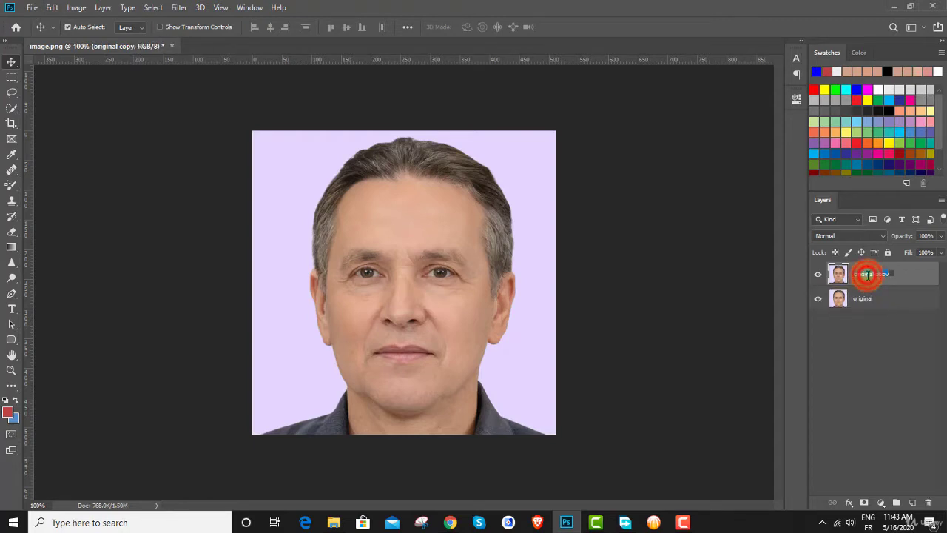
text(sa)
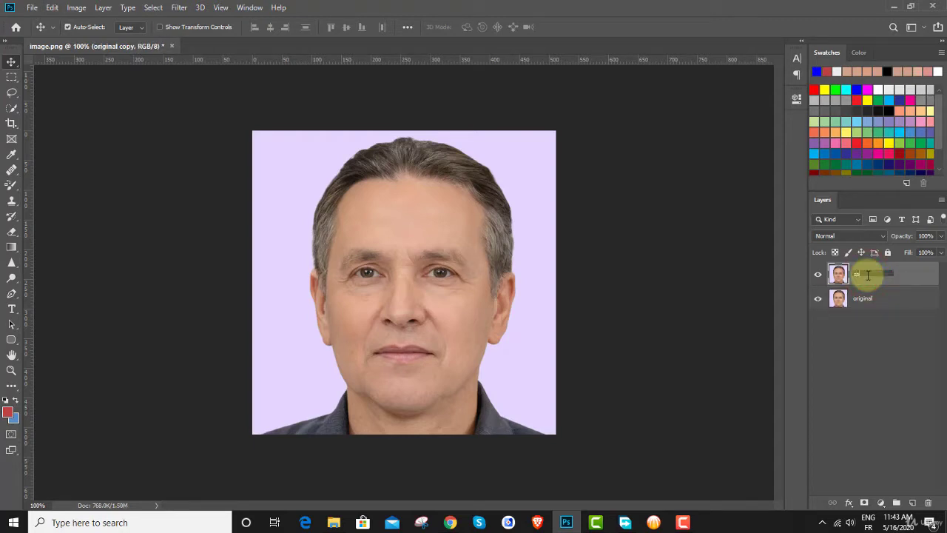
text(d)
key(Return)
Duplicate the sad layer and rename the copy as "happy"
key(ctrl+j)
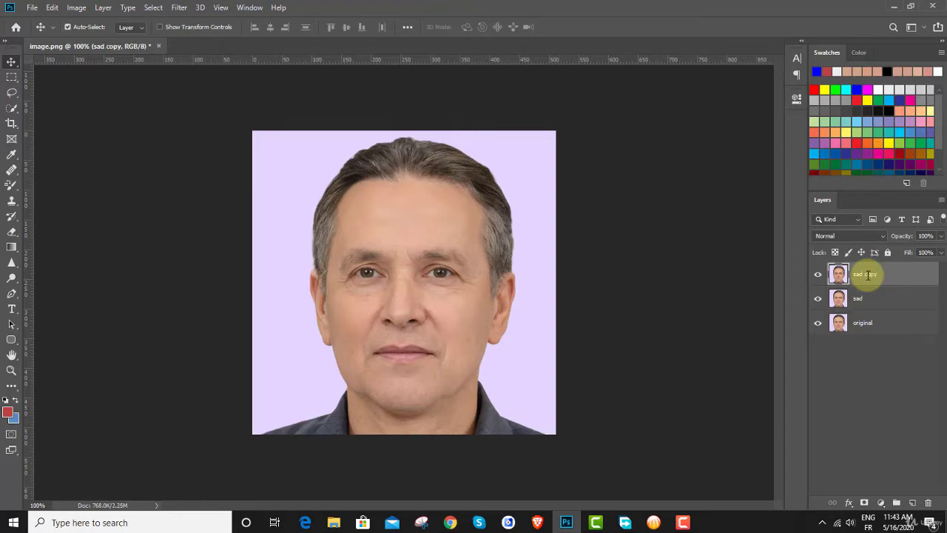
double_click(868, 274)
key(Return)
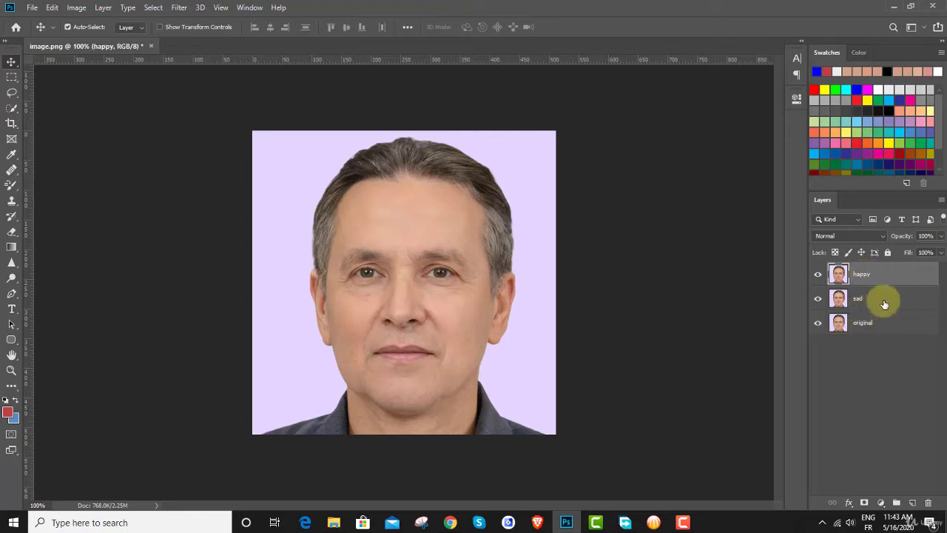
Hide the happy layer and open the Liquify filter on the sad layer
click(885, 301)
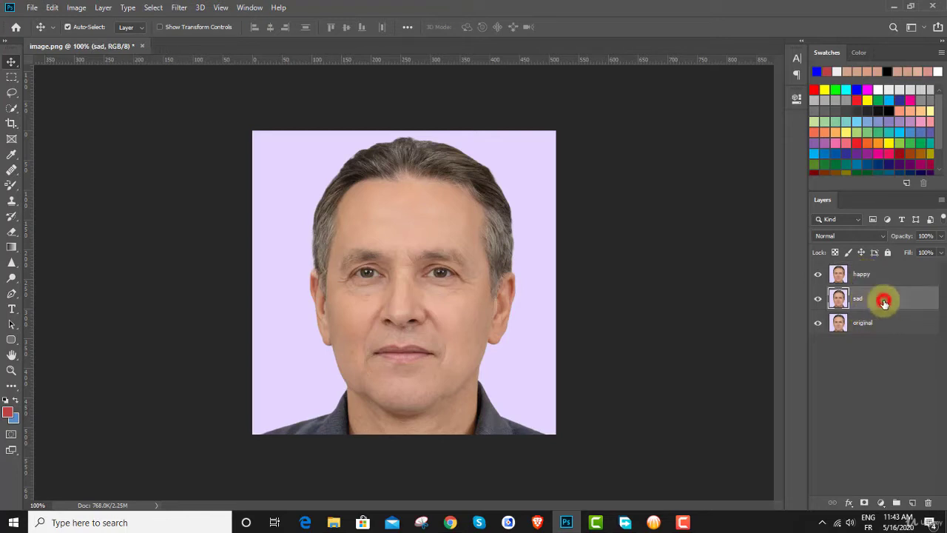
click(819, 276)
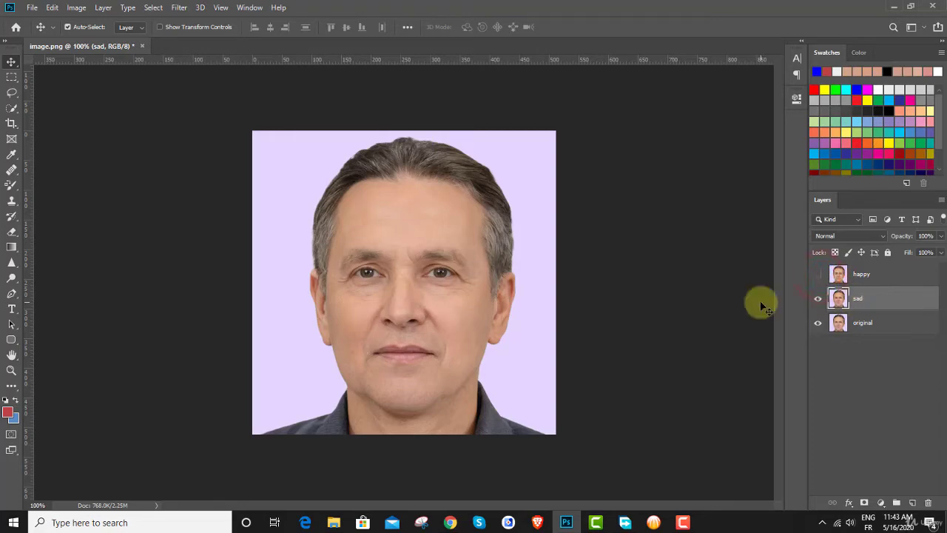
click(179, 8)
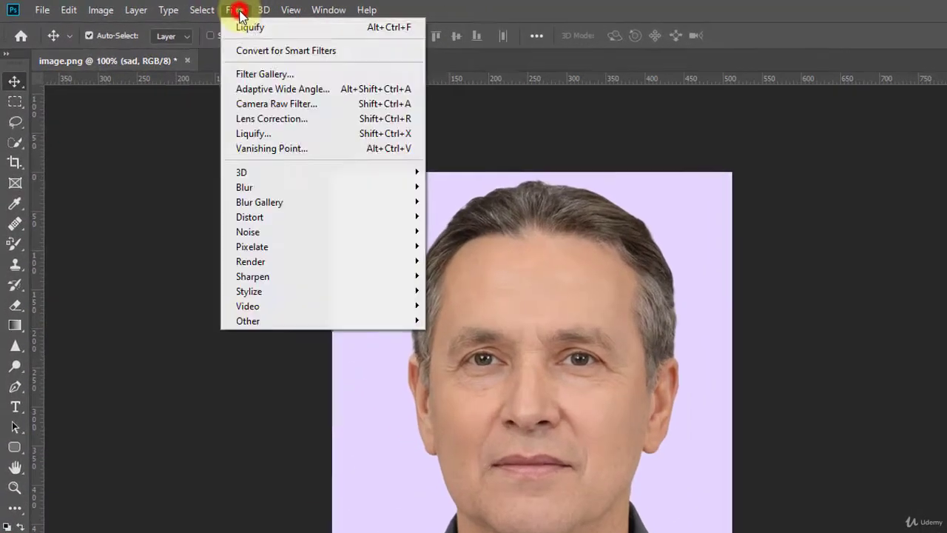
click(293, 151)
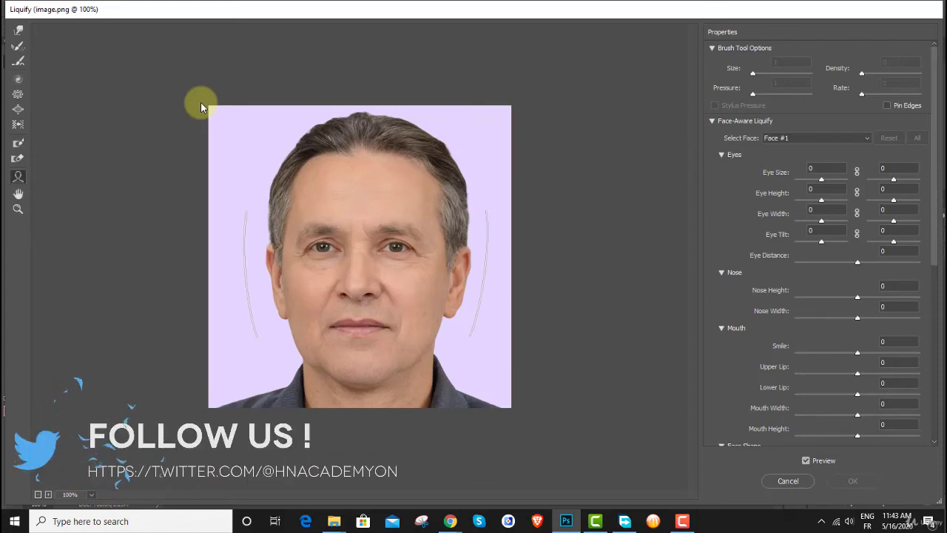
Bend the corners of the mouth down on the portrait with the Face tool, to a Smile value of -100
mouse_move(412, 277)
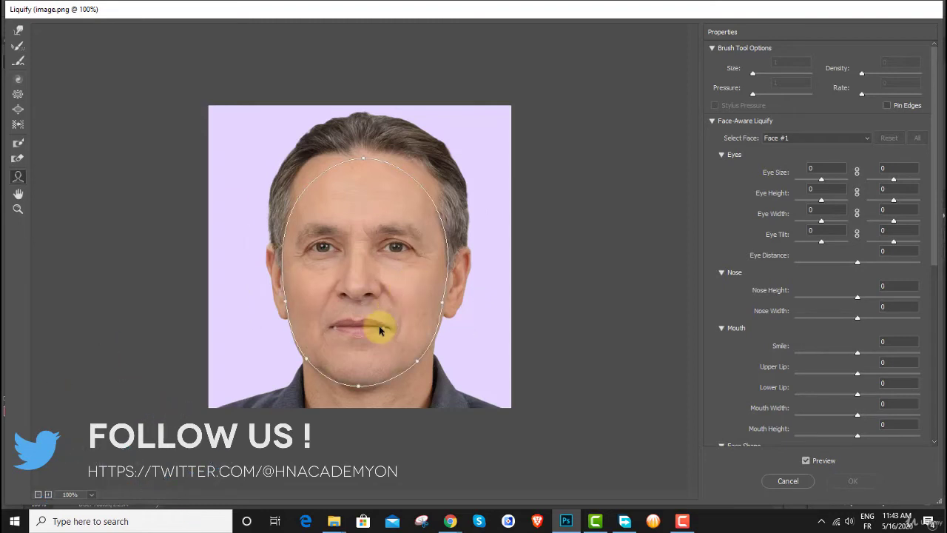
click(397, 328)
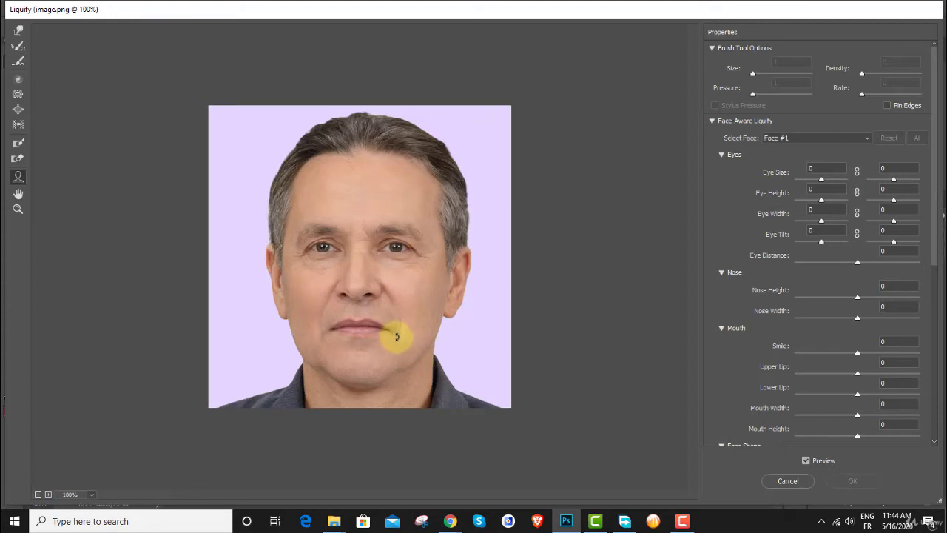
drag(397, 336, 362, 334)
Reshape the nose directly on the face to a Nose Height of -86 and a Nose Width of -20
mouse_move(358, 298)
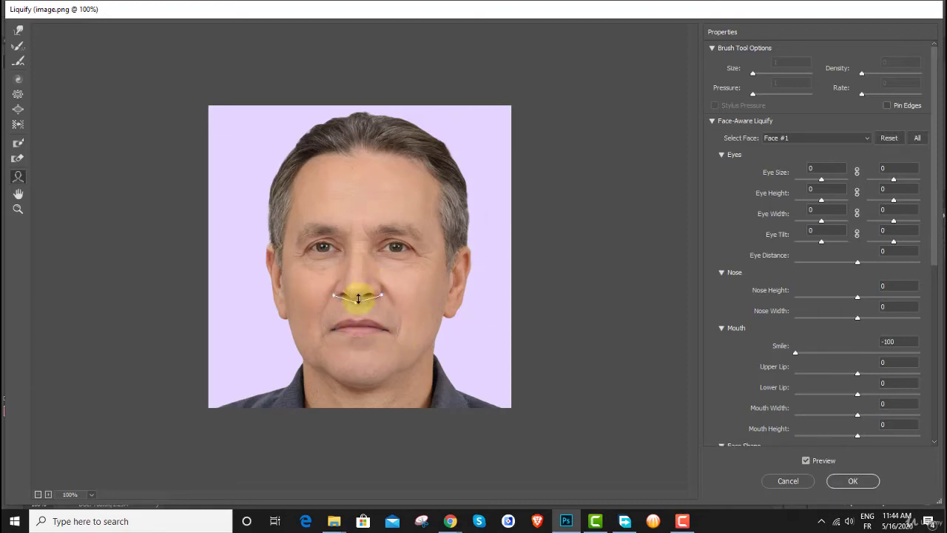
drag(359, 298, 359, 304)
click(387, 296)
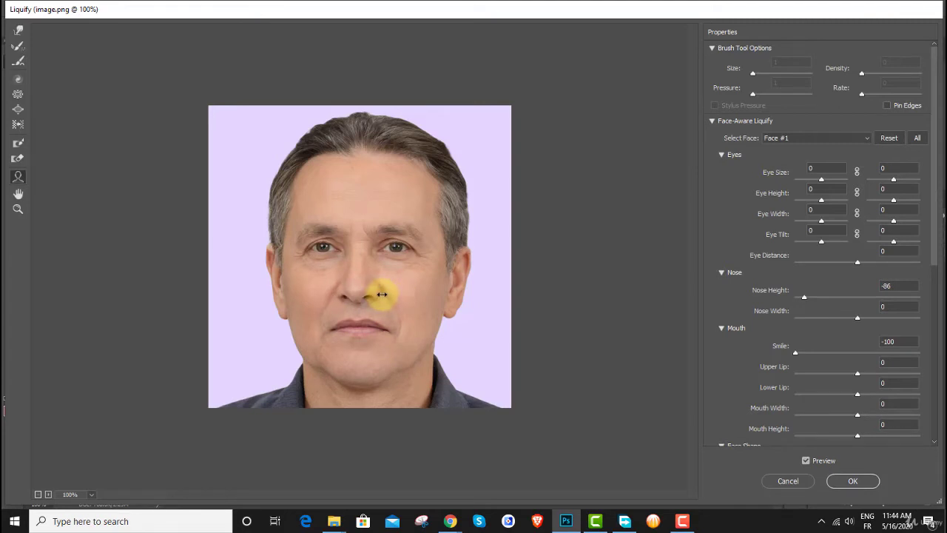
drag(385, 294, 380, 294)
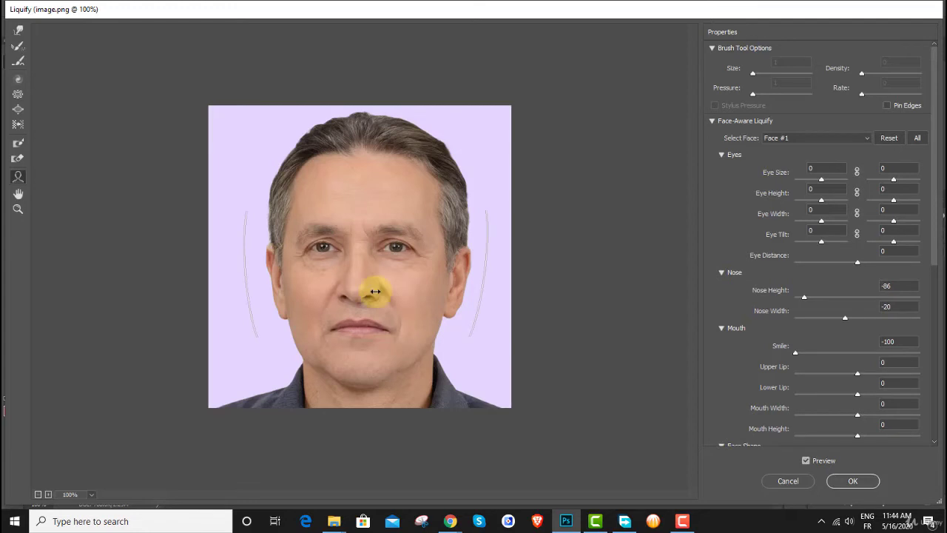
Adjust the eyes on the face to Eye Tilt values of 100 and 67 and an Eye Height of -100 for both
click(426, 245)
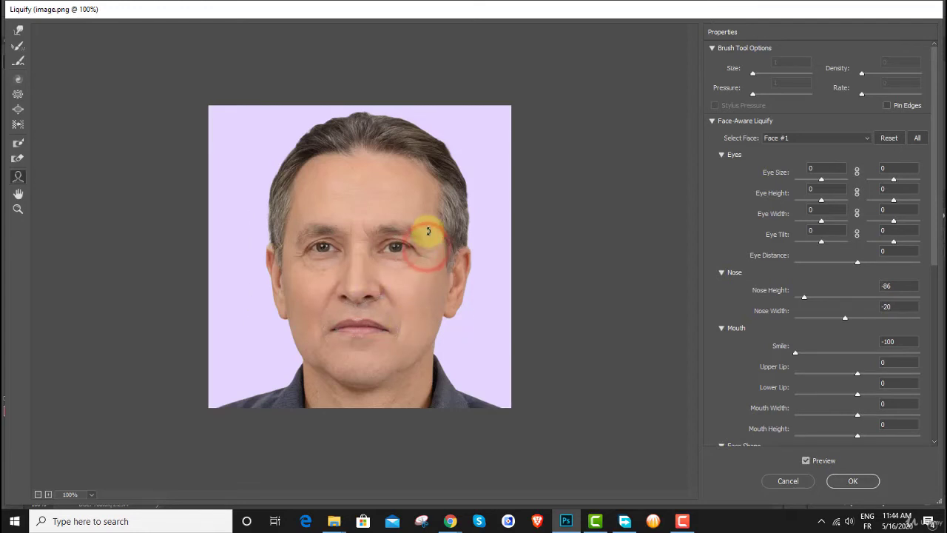
drag(417, 269, 414, 271)
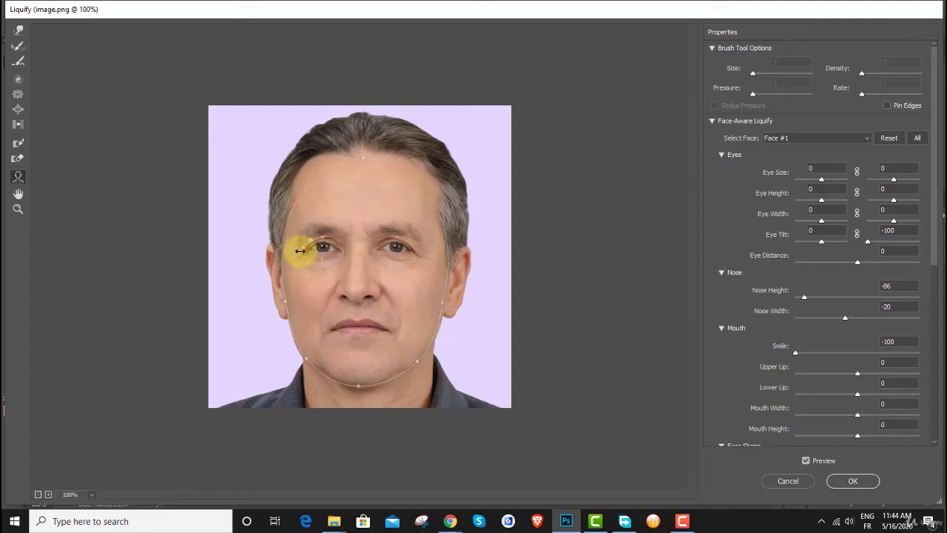
drag(297, 246, 304, 270)
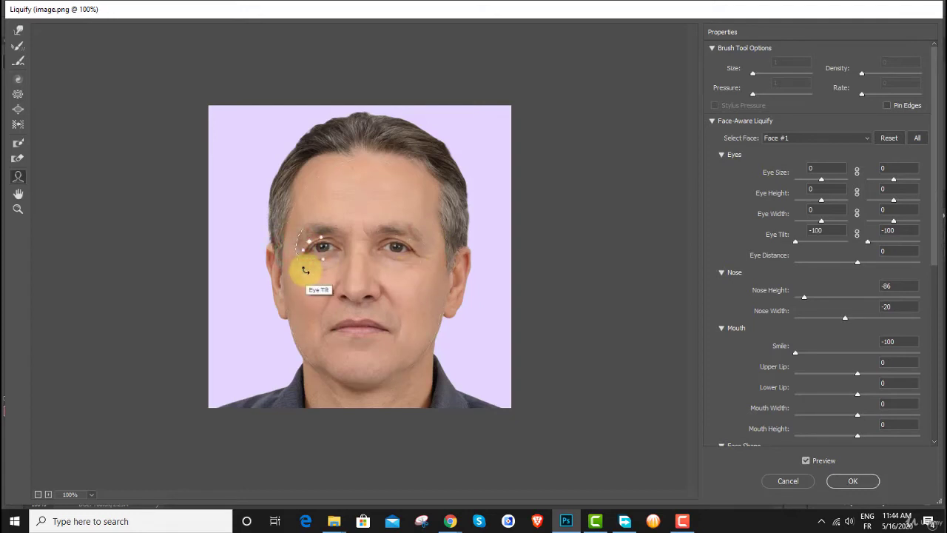
drag(304, 266, 290, 228)
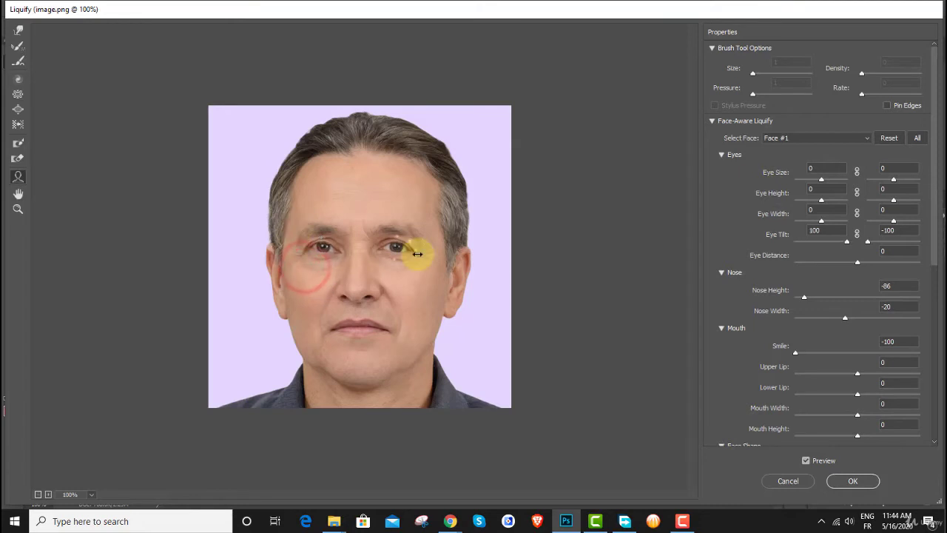
drag(422, 250, 396, 244)
drag(321, 261, 323, 245)
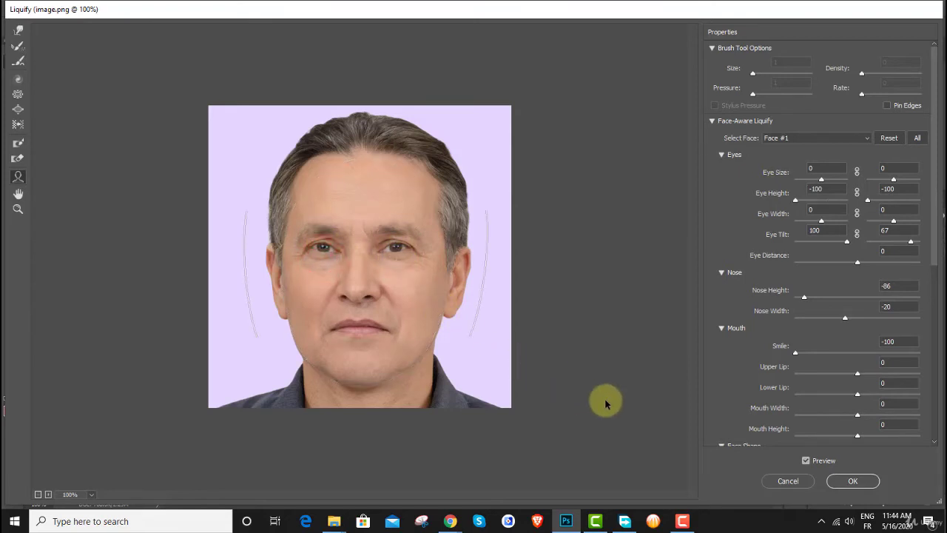
Change the Nose Height to 100 and lower the Forehead to -100 on the face
drag(360, 286, 358, 256)
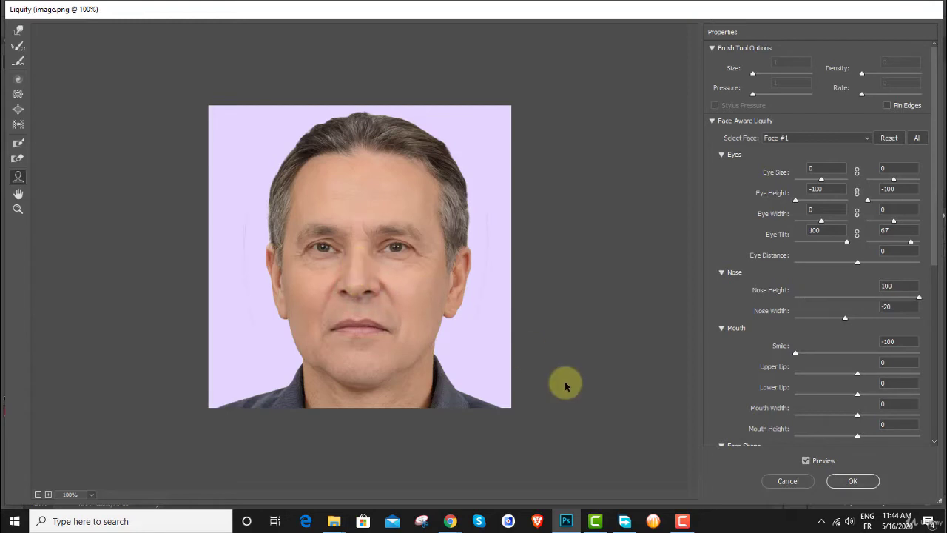
click(358, 274)
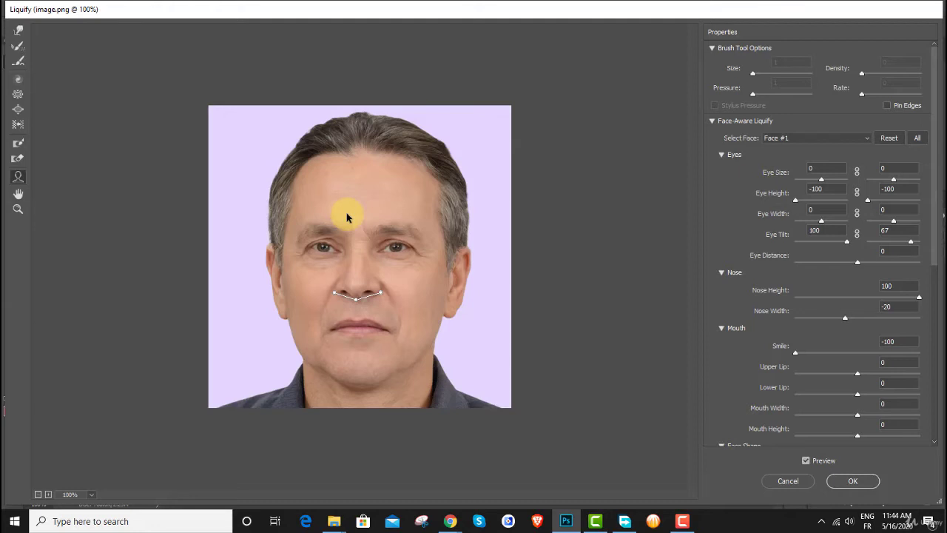
mouse_move(360, 156)
drag(360, 156, 357, 185)
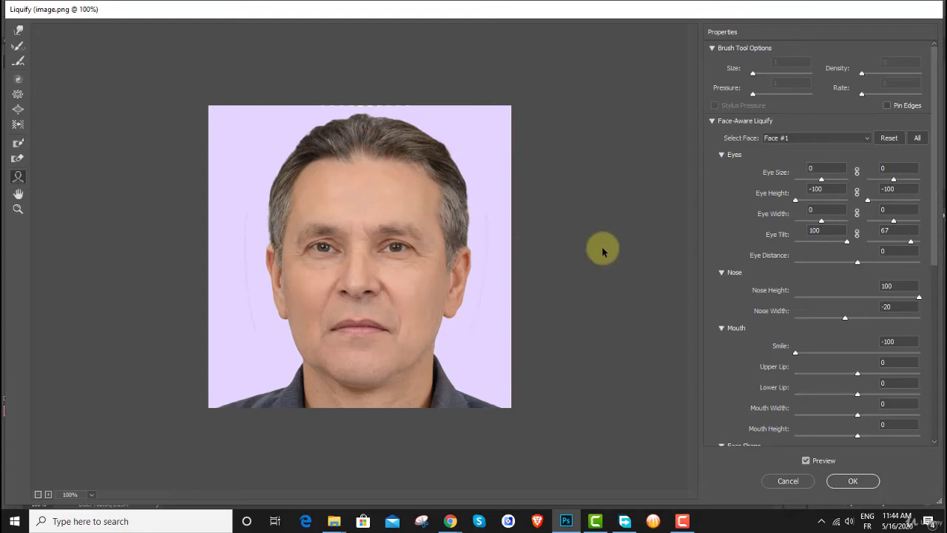
Shape the lips to an Upper Lip of 81 and a Lower Lip of 29, with Smile at -100
mouse_move(393, 339)
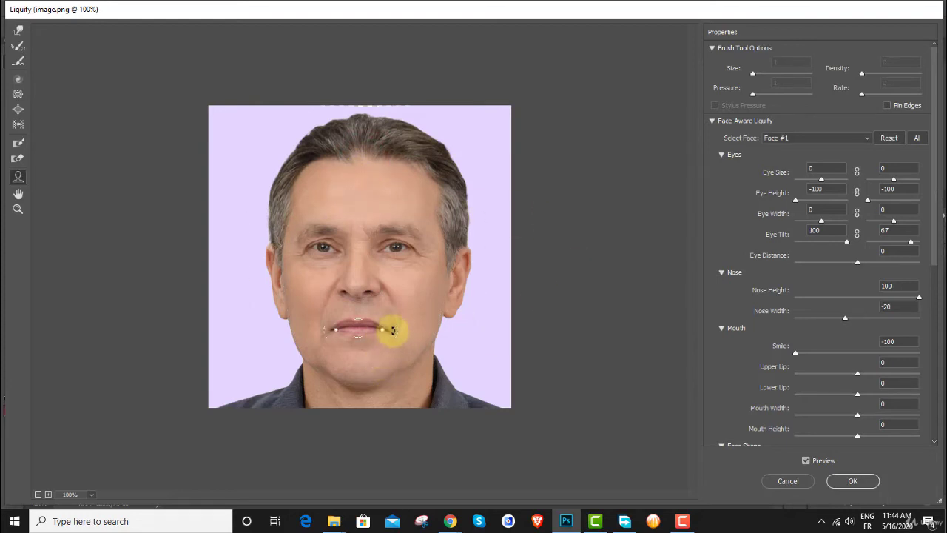
drag(395, 329, 360, 318)
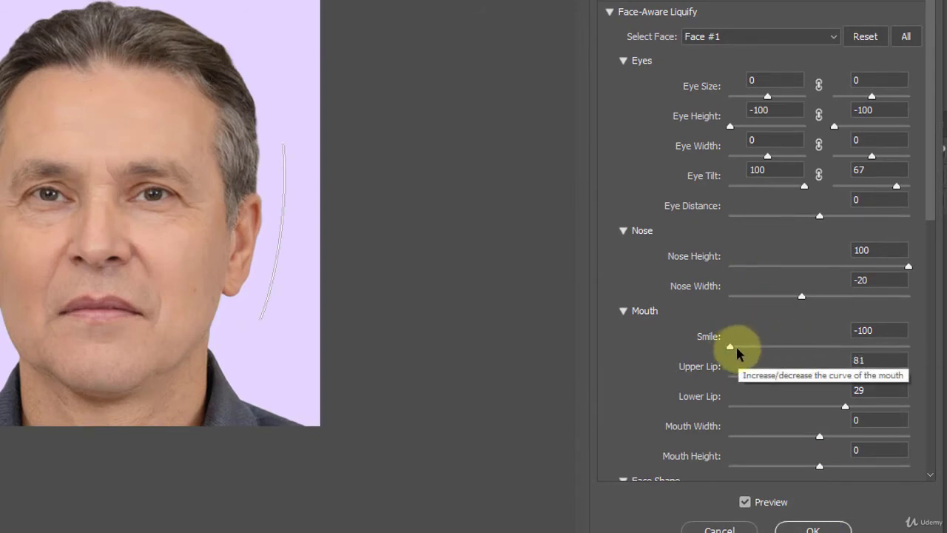
mouse_move(731, 346)
mouse_down()
mouse_move(911, 348)
mouse_move(719, 350)
mouse_up()
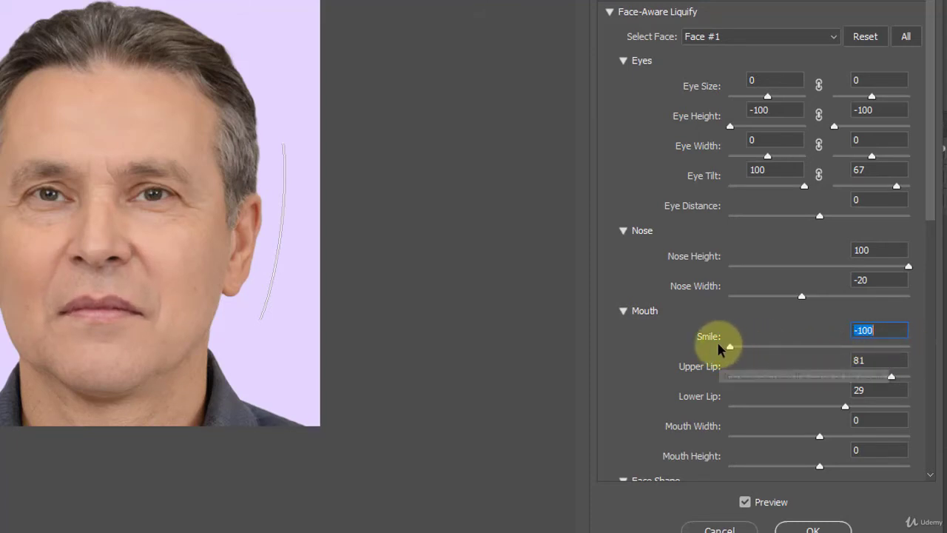
scroll(644, 252, down, 1)
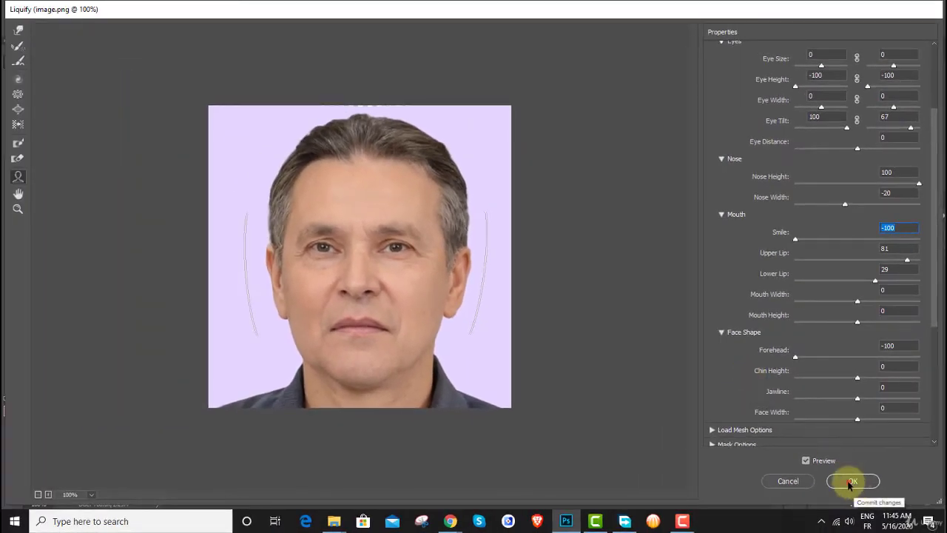
Apply the Liquify changes and compare the sad face with the original by hiding and showing the sad layer
click(851, 482)
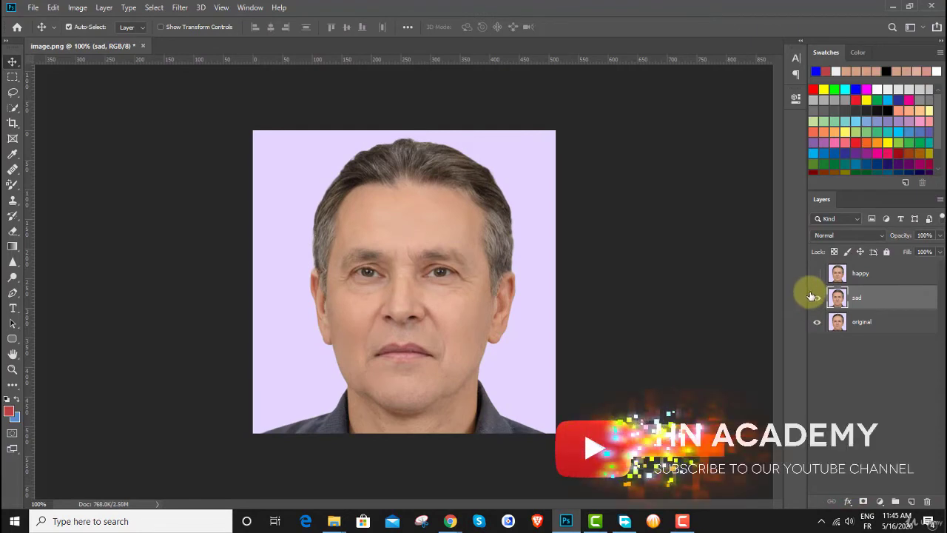
click(817, 298)
click(817, 298)
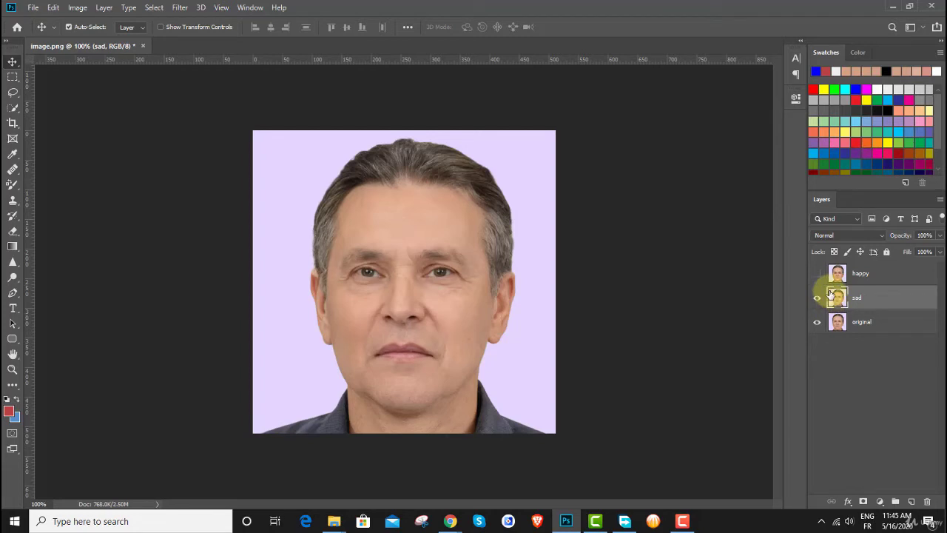
Show and select the happy layer, and open the Liquify filter on it
click(817, 273)
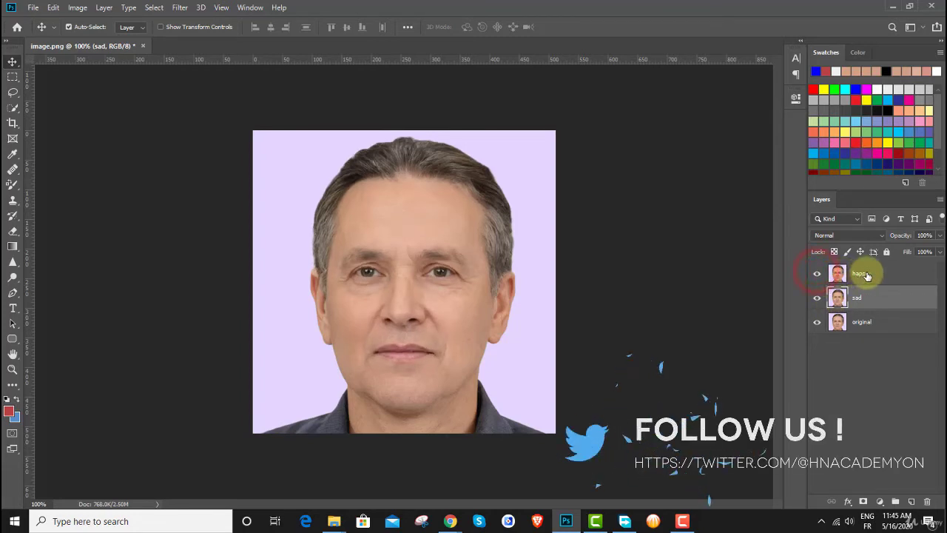
click(864, 271)
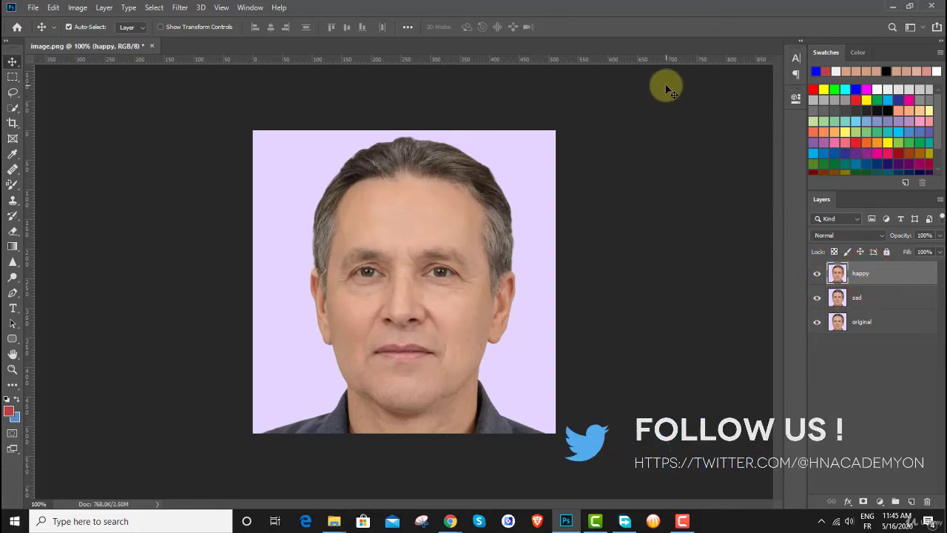
click(182, 8)
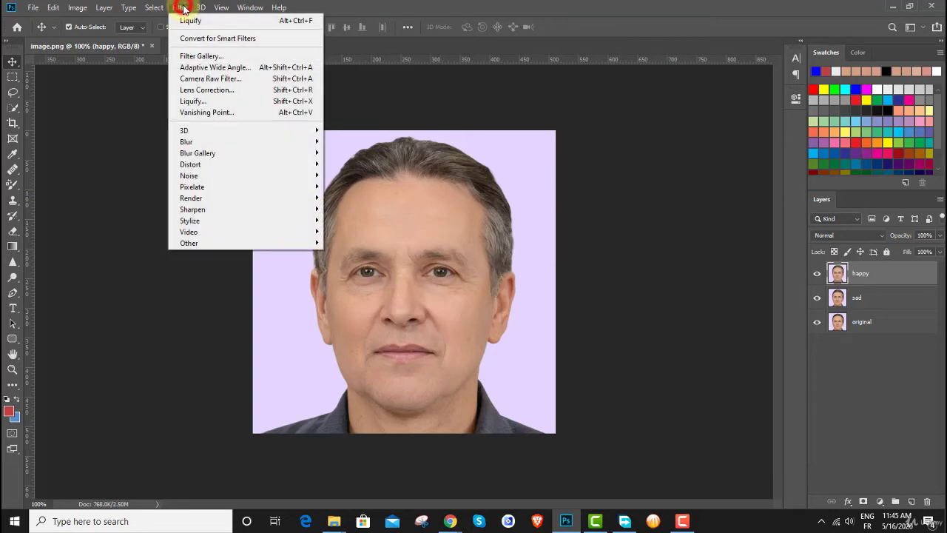
click(199, 101)
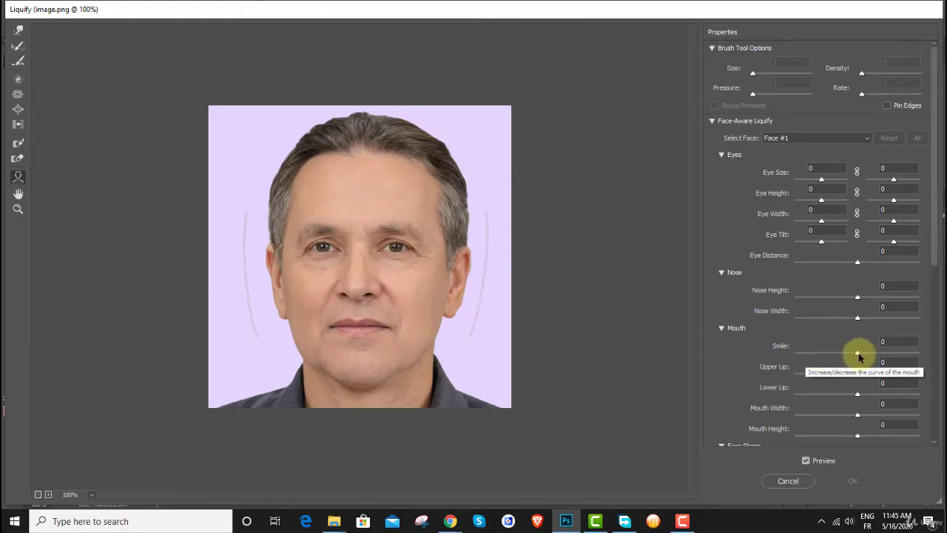
Set the Smile value of the happy face to 100
drag(858, 358, 936, 340)
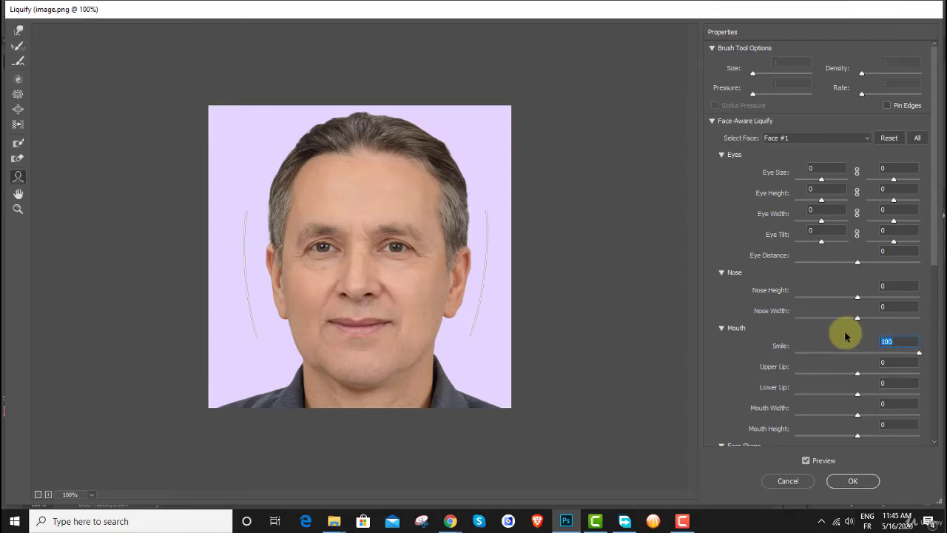
scroll(846, 338, down, 1)
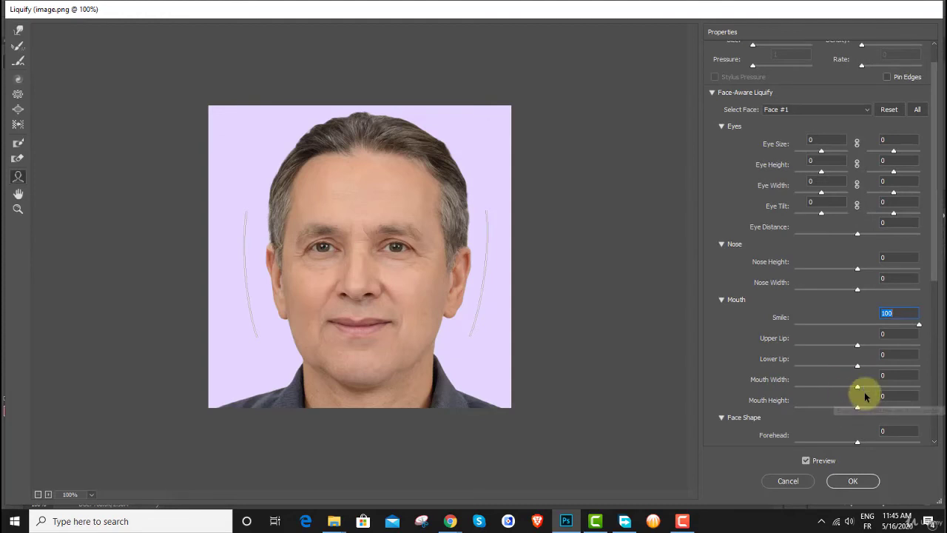
Widen and flatten the happy face's mouth with a Mouth Width of 41 and a Mouth Height of -100
drag(857, 407, 824, 401)
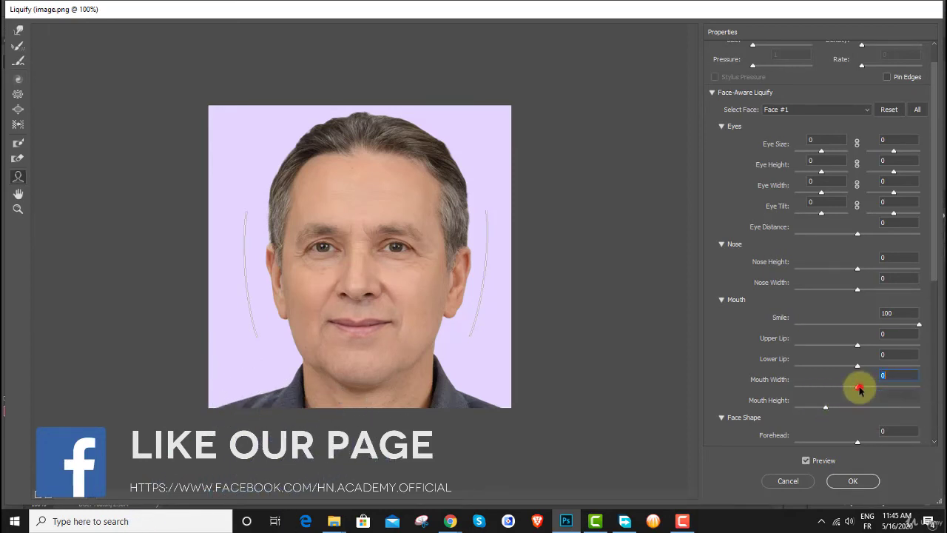
drag(858, 386, 883, 388)
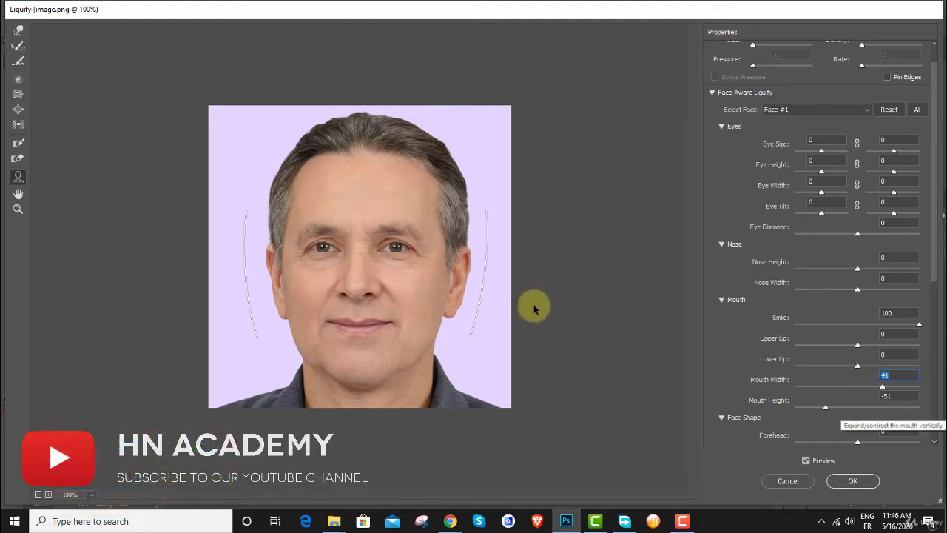
click(357, 324)
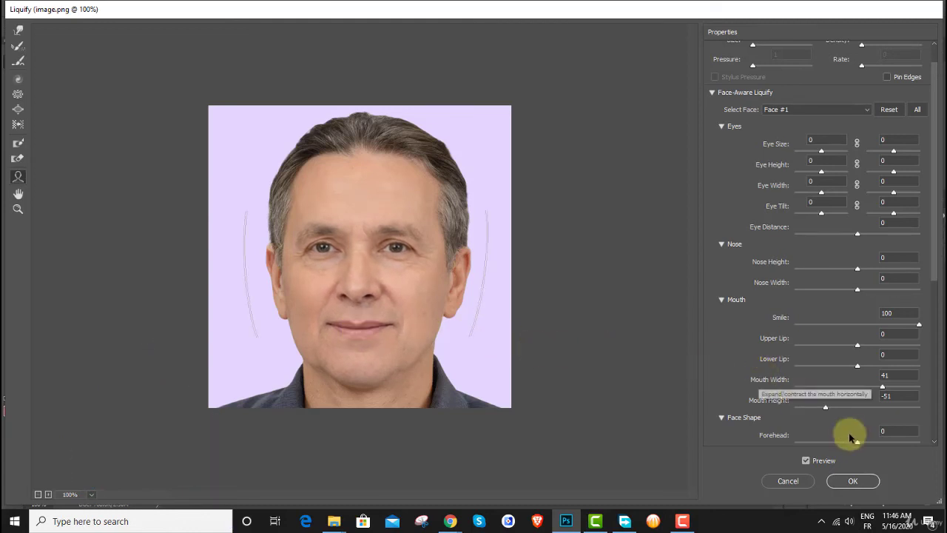
drag(827, 406, 770, 408)
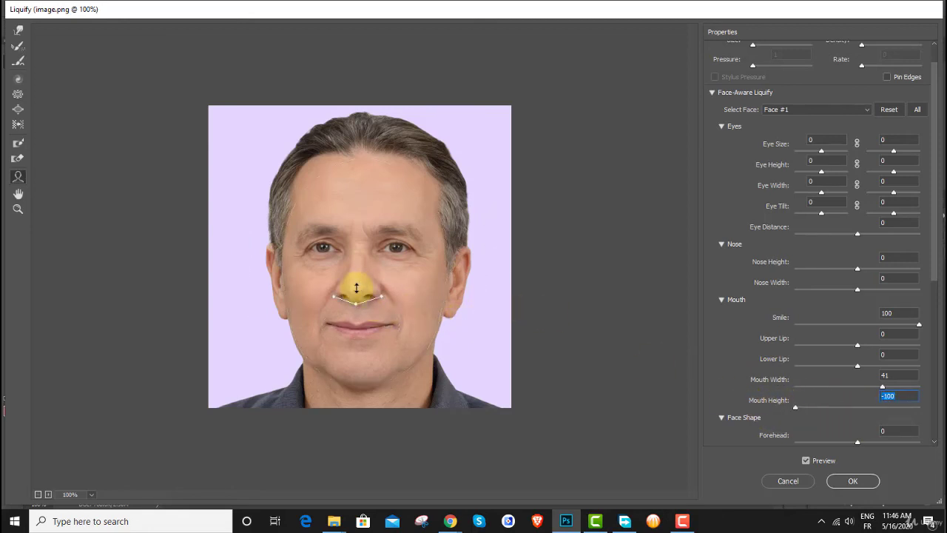
Raise the Nose Height to 100 and set the Eye Tilt of both eyes to -100
drag(355, 302, 360, 271)
drag(427, 248, 427, 250)
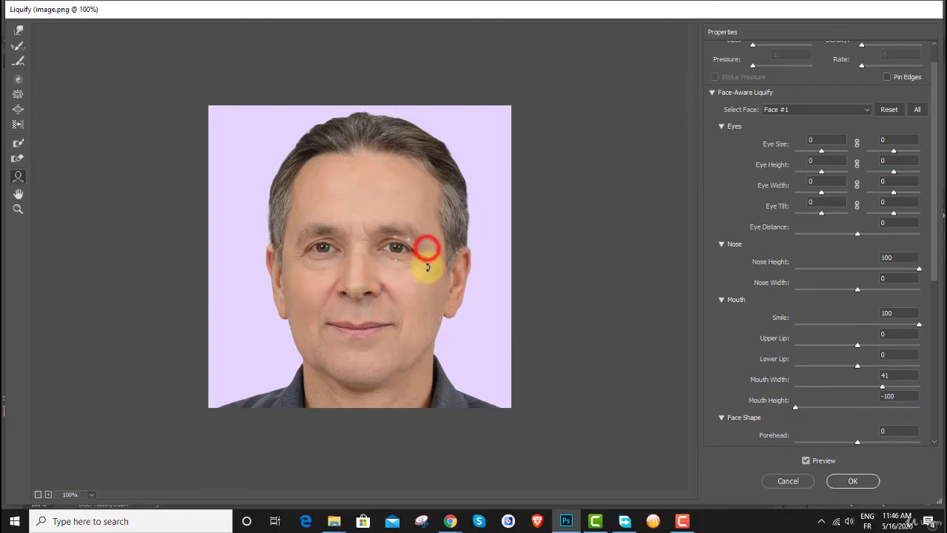
drag(296, 258, 321, 268)
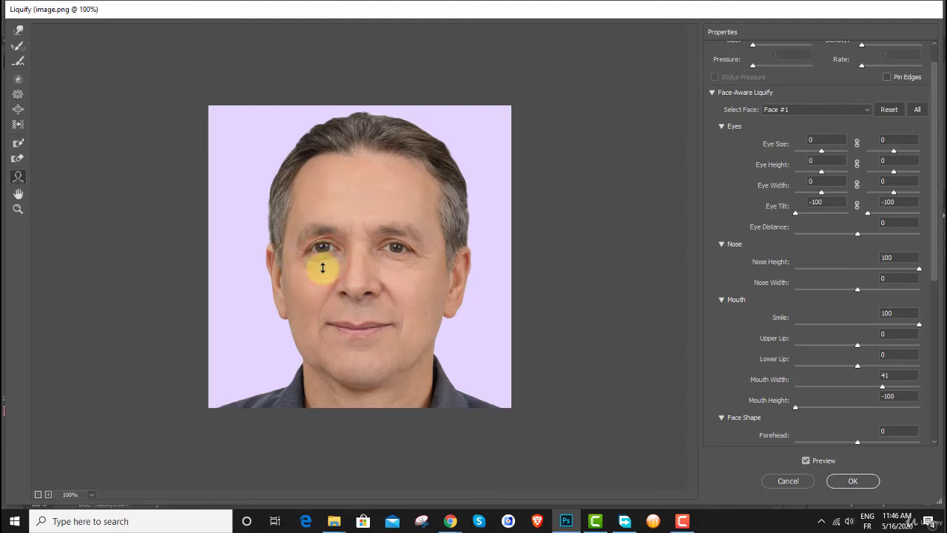
Set the Eye Height to 59 for the first eye and 89 for the second, and lower the Forehead to -100
drag(396, 263, 395, 257)
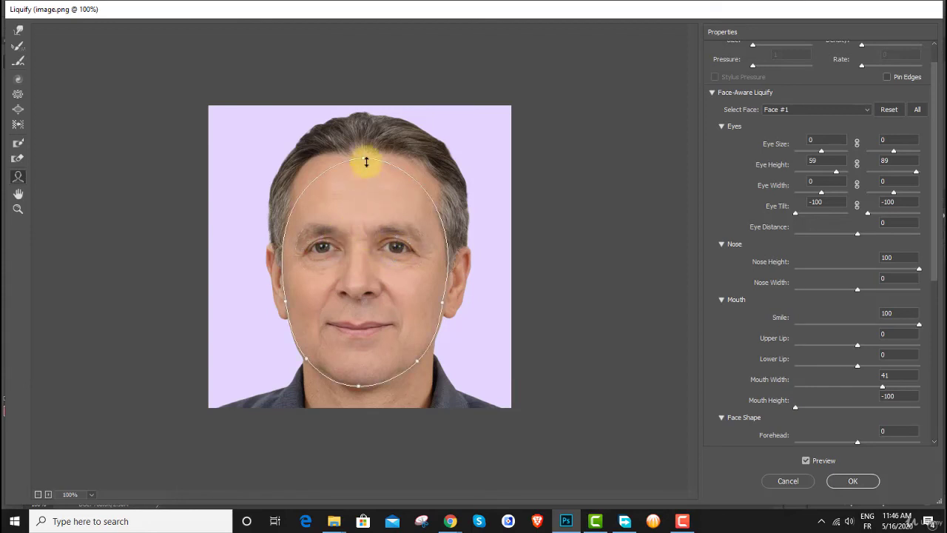
drag(366, 161, 362, 170)
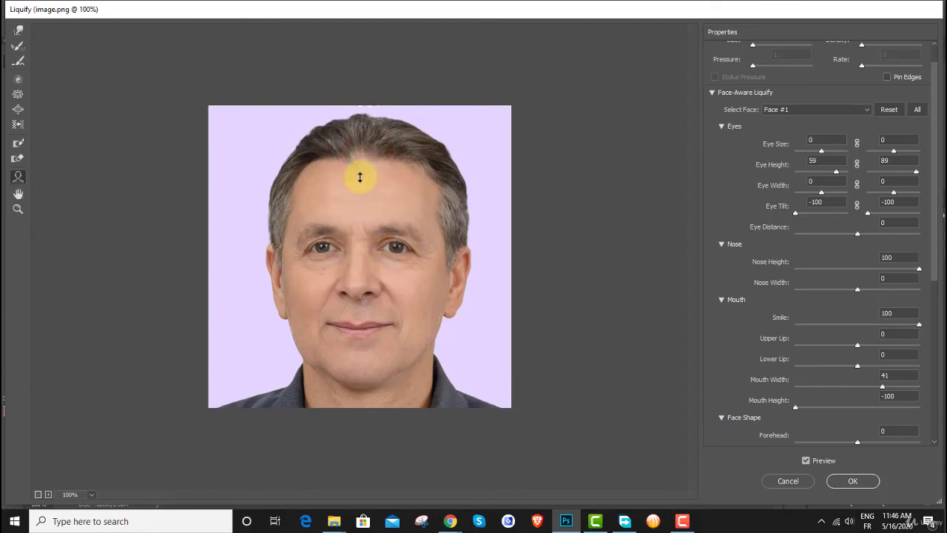
Narrow the eyes to Eye Width values of -100 and -71, and adjust their Eye Height values to 7 and -5
drag(303, 250, 290, 249)
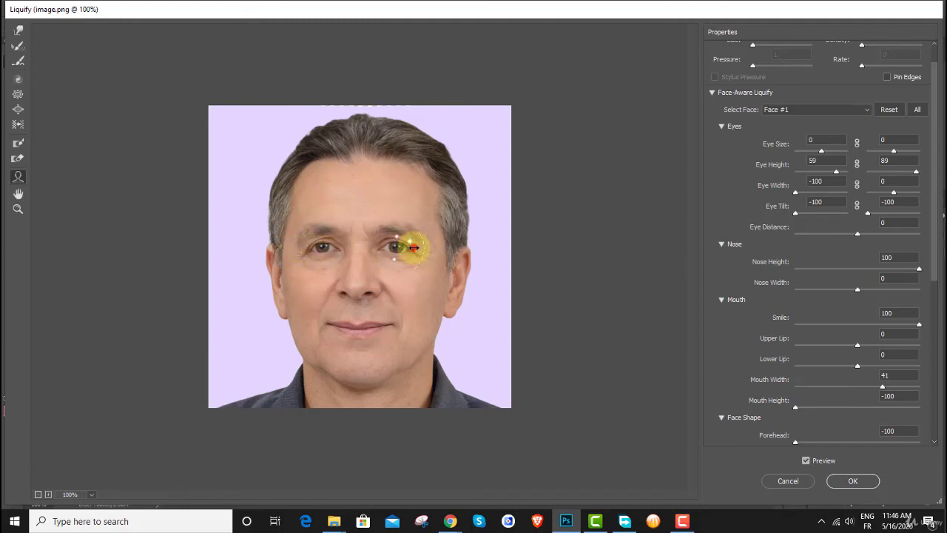
mouse_move(415, 247)
mouse_down()
mouse_move(433, 247)
mouse_move(403, 247)
mouse_up()
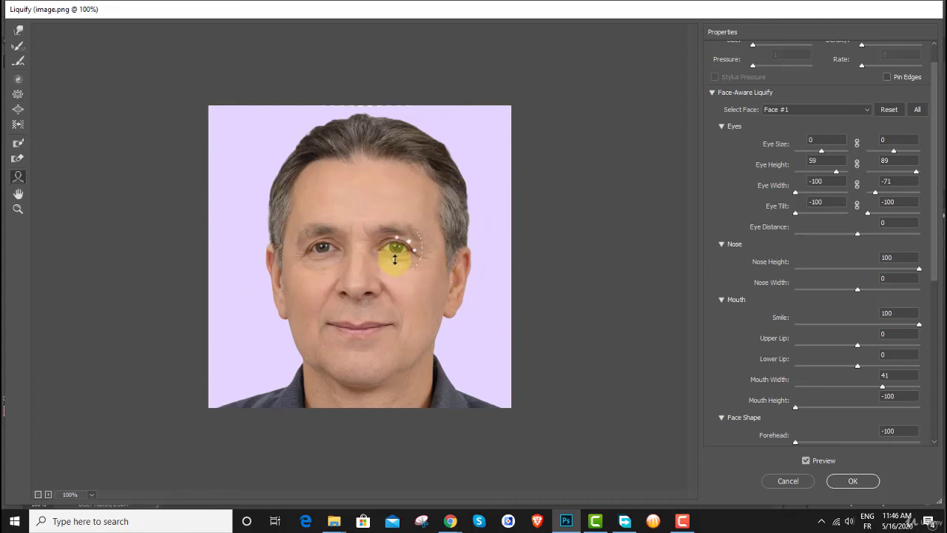
drag(396, 256, 390, 258)
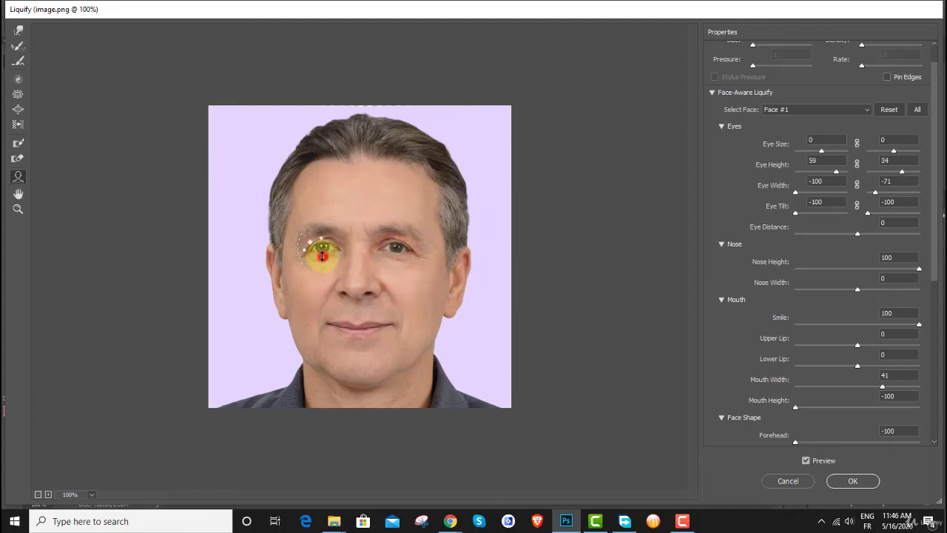
drag(321, 256, 319, 260)
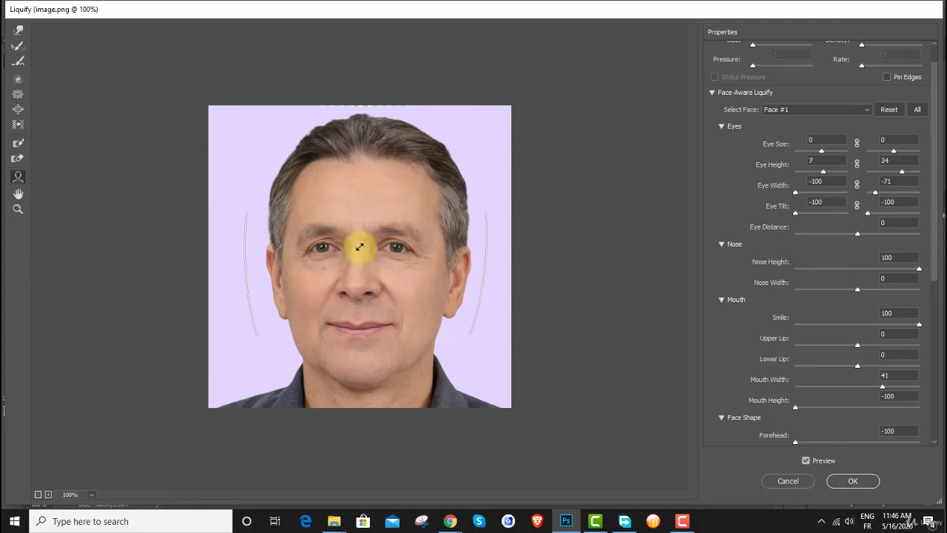
drag(396, 260, 394, 261)
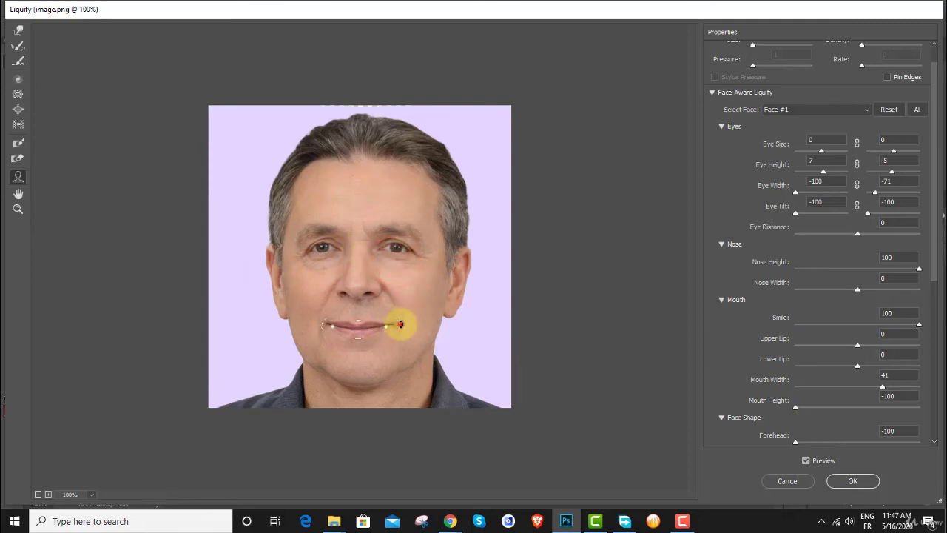
Shape the happy face's lips to an Upper Lip of 81 and a Lower Lip of -62
click(401, 324)
click(357, 344)
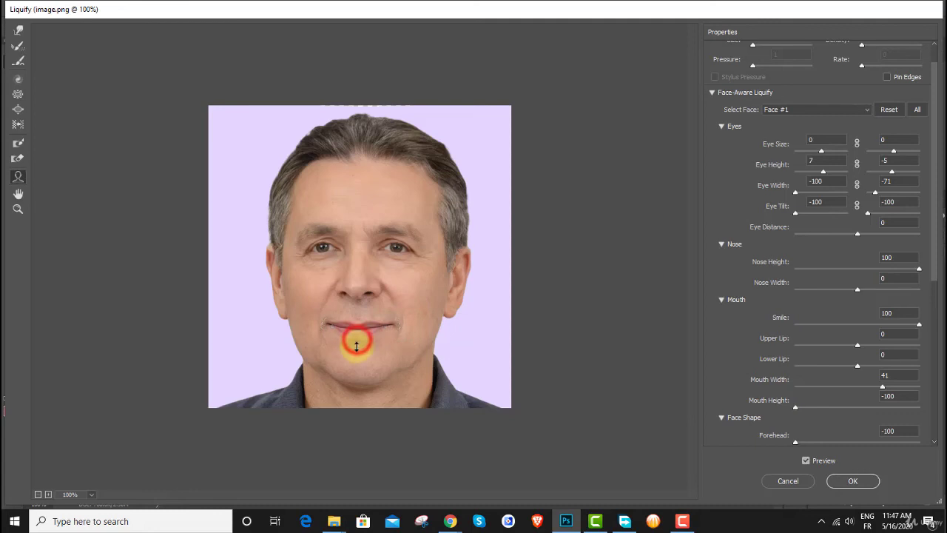
drag(357, 346, 360, 330)
click(360, 320)
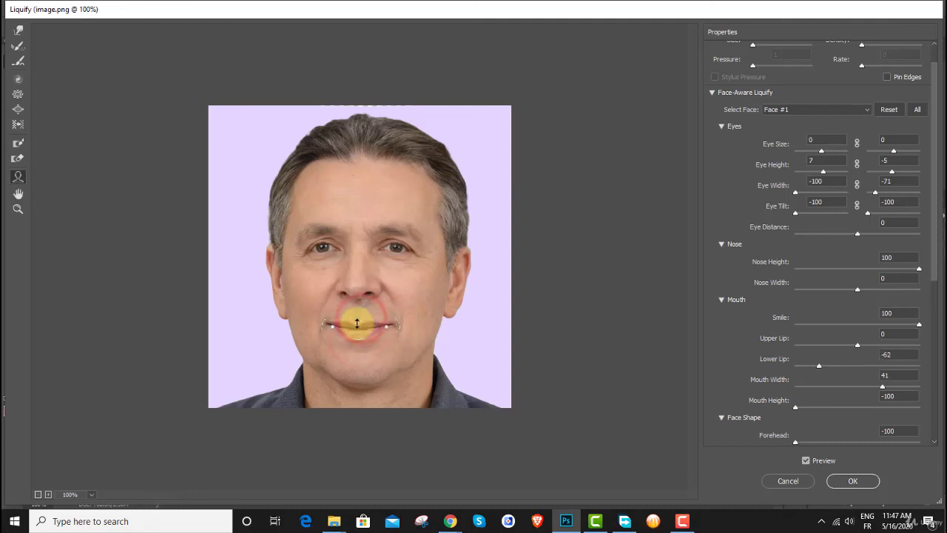
click(360, 317)
drag(361, 313, 358, 326)
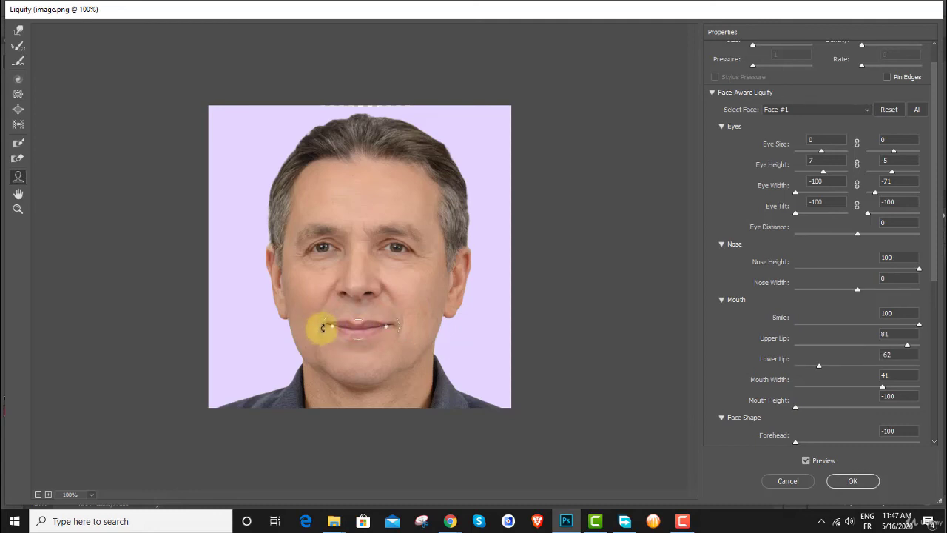
click(322, 327)
Reshape the nose to a Nose Height of -15 and a Nose Width of 100
click(356, 287)
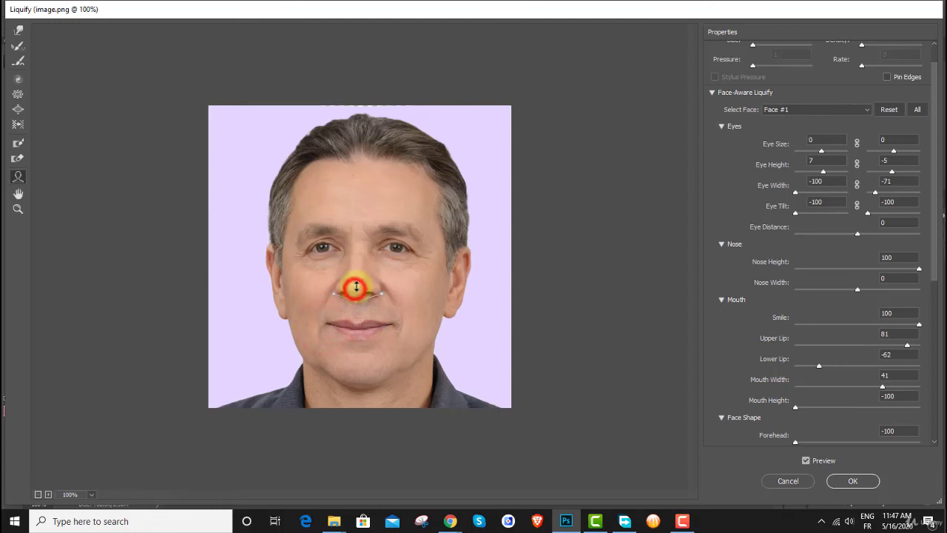
drag(356, 303, 407, 296)
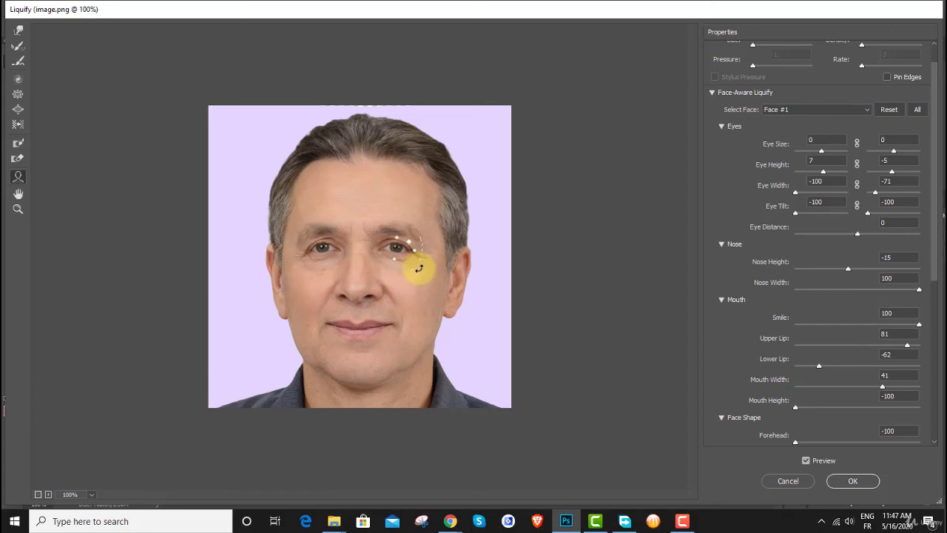
click(418, 268)
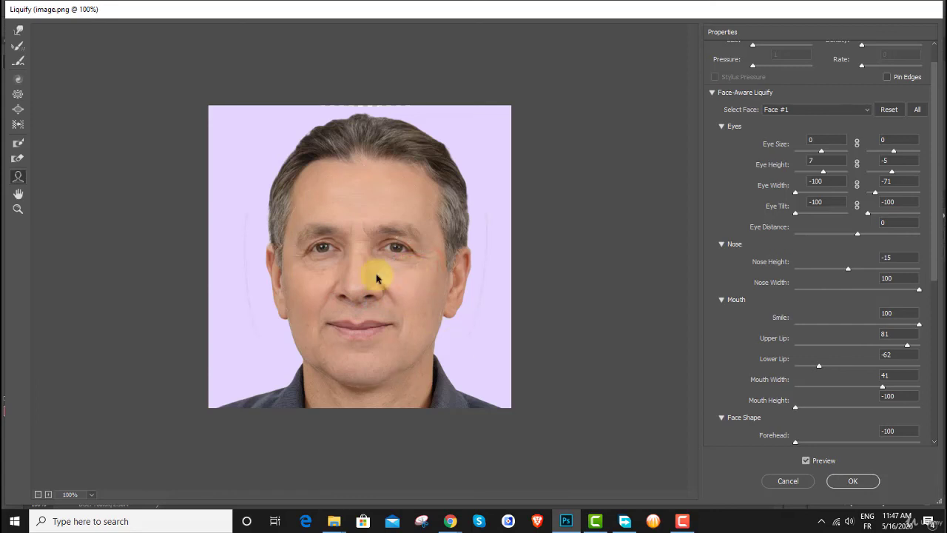
click(303, 259)
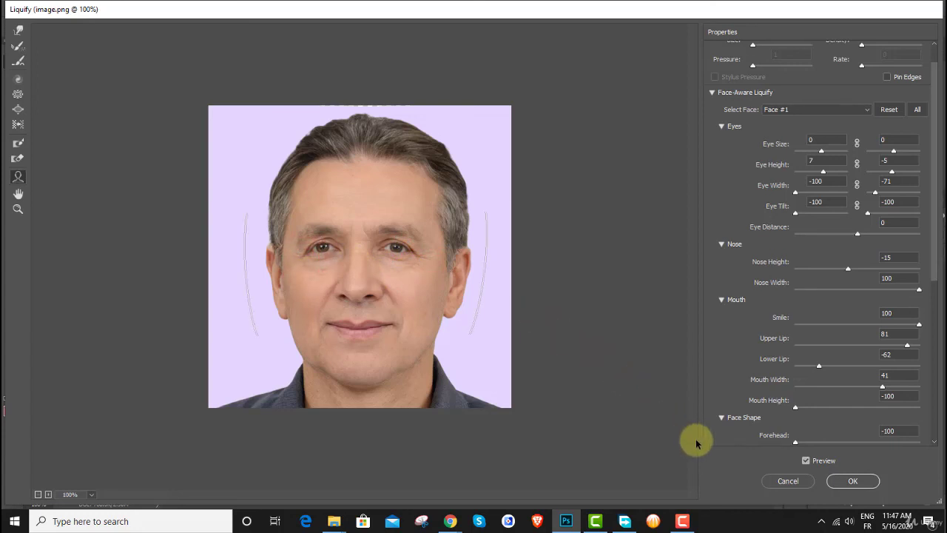
Apply the Liquify changes and compare the happy face with the sad and original versions by toggling the visibility of the happy and sad layers
click(855, 481)
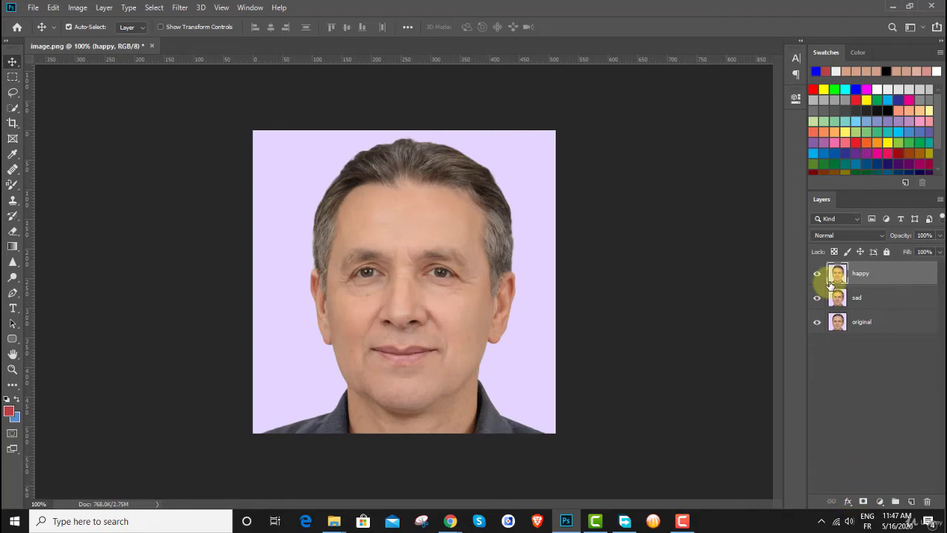
click(818, 273)
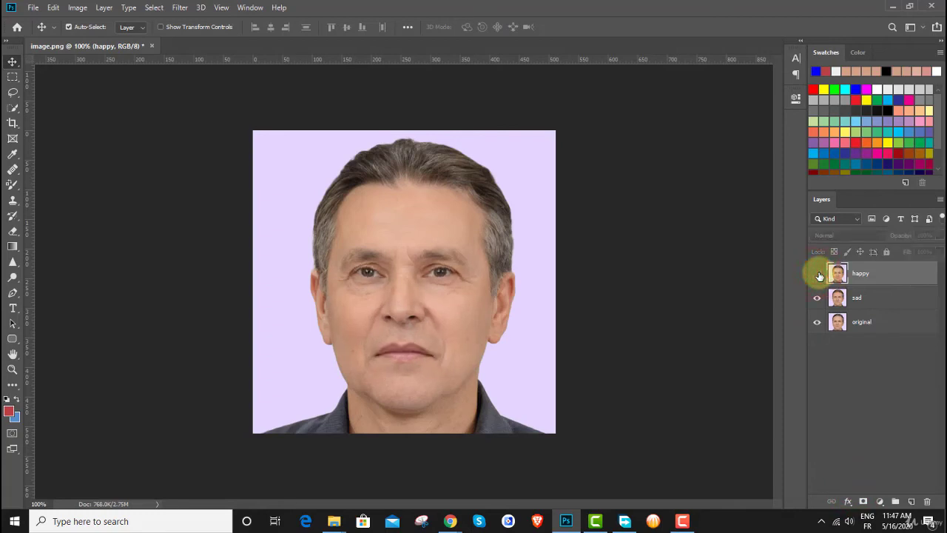
click(817, 273)
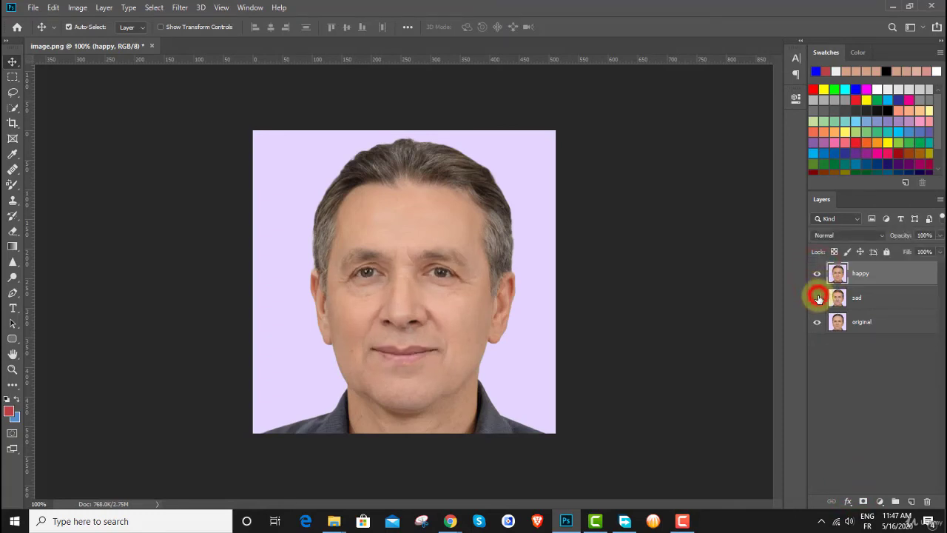
click(818, 298)
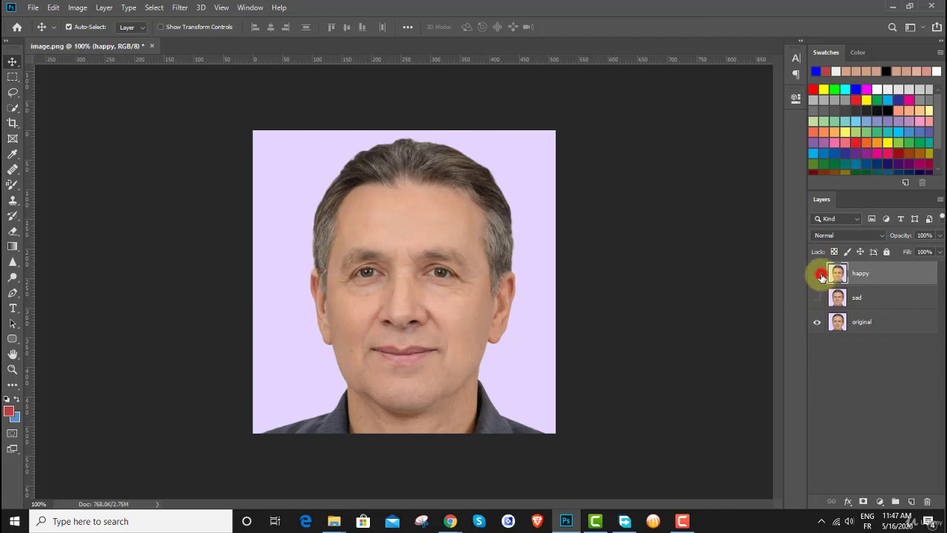
click(818, 273)
click(819, 275)
click(818, 274)
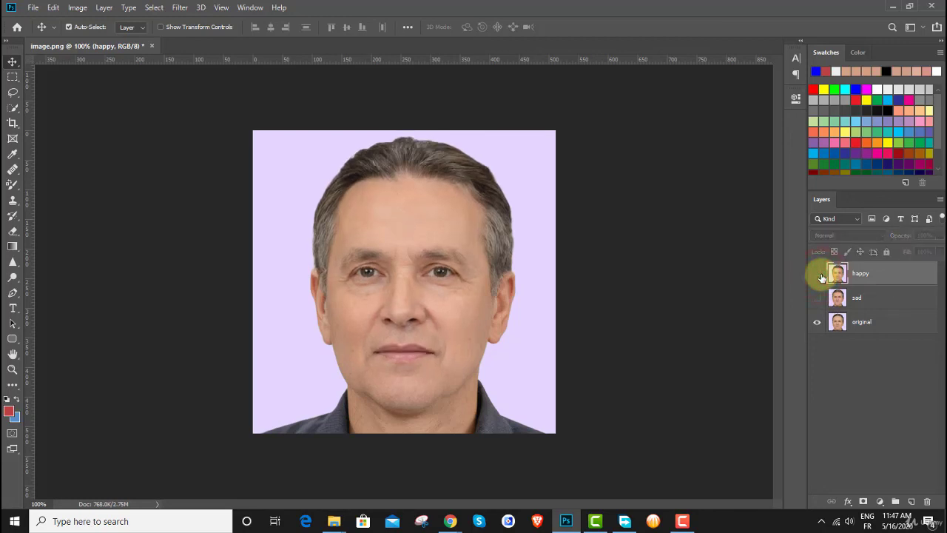
click(818, 274)
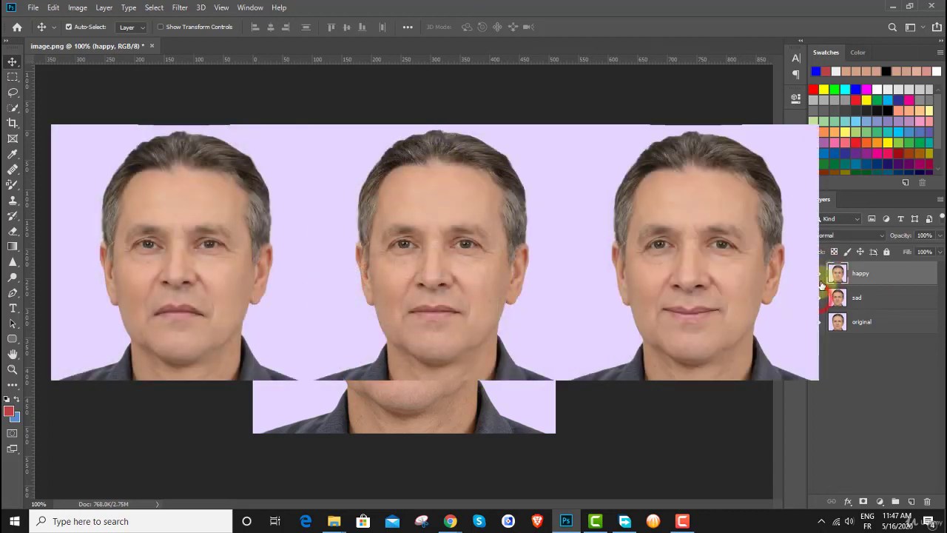
click(818, 275)
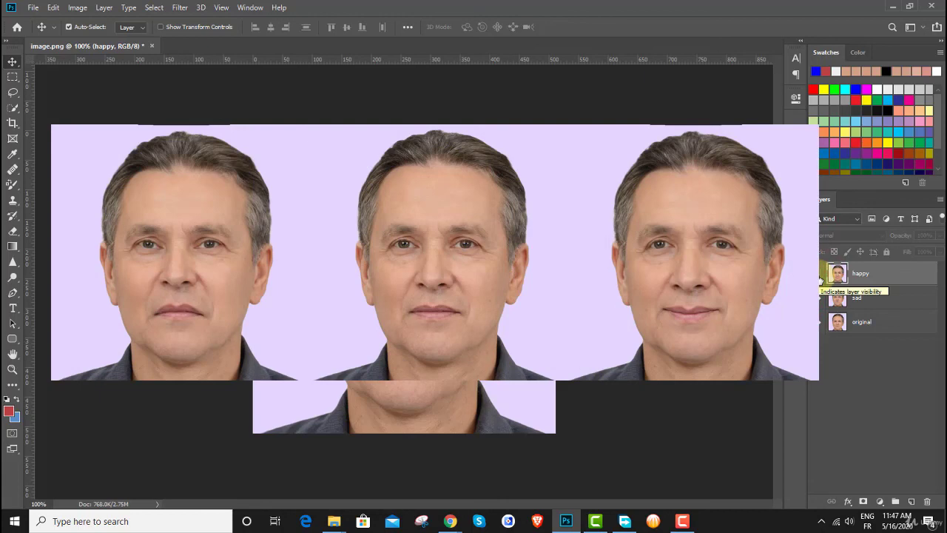